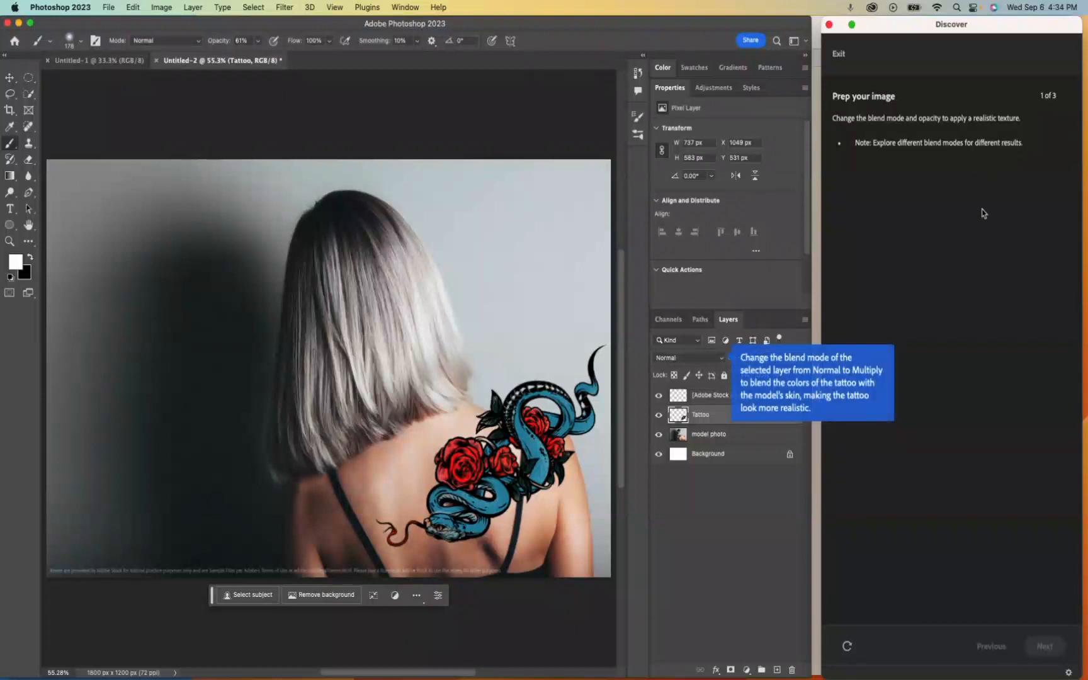
# - Set the blend mode of the Tattoo layer to Multiply and bring the tattooed shoulder into close view
pyautogui.click(699, 414)
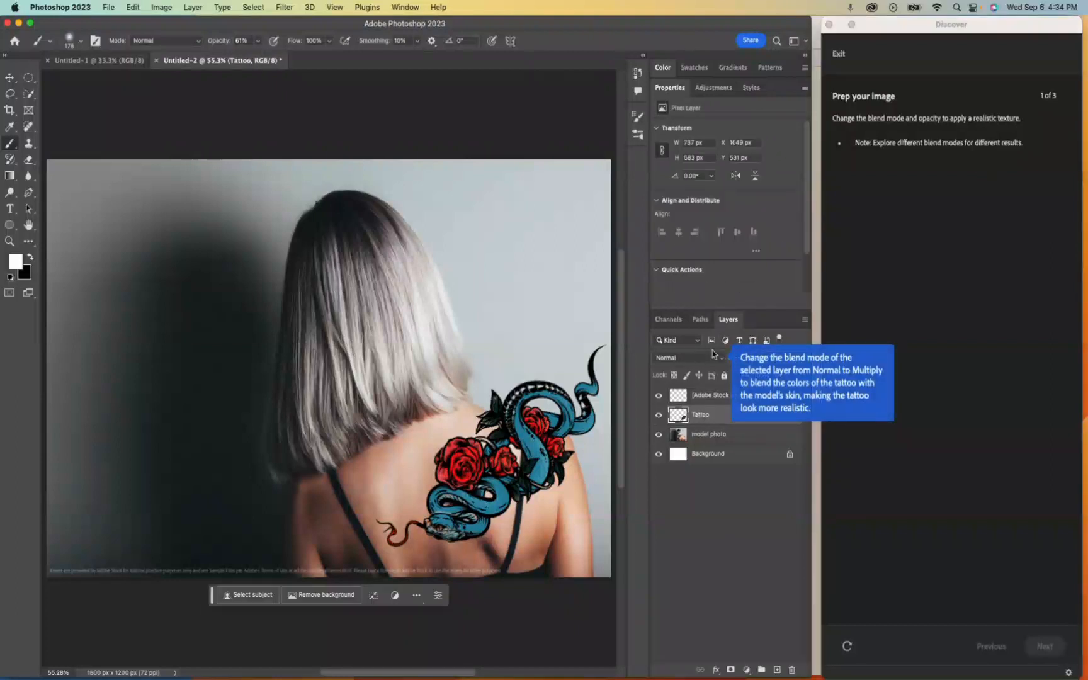
pyautogui.click(714, 354)
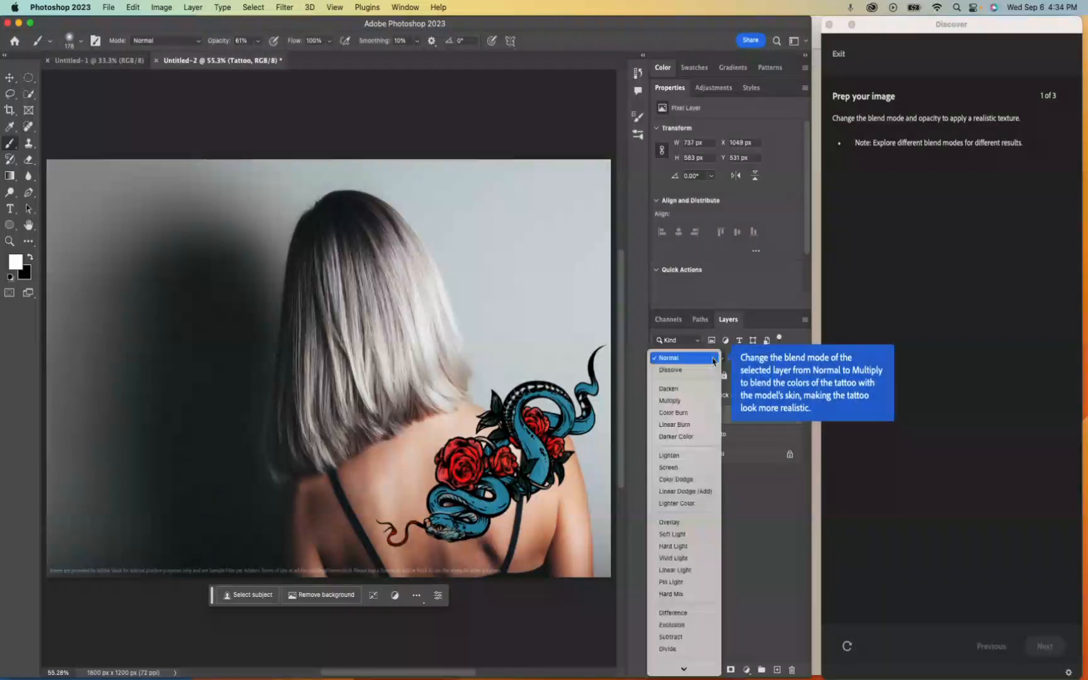
pyautogui.click(685, 403)
pyautogui.press('super+plus')
pyautogui.press('super+plus')
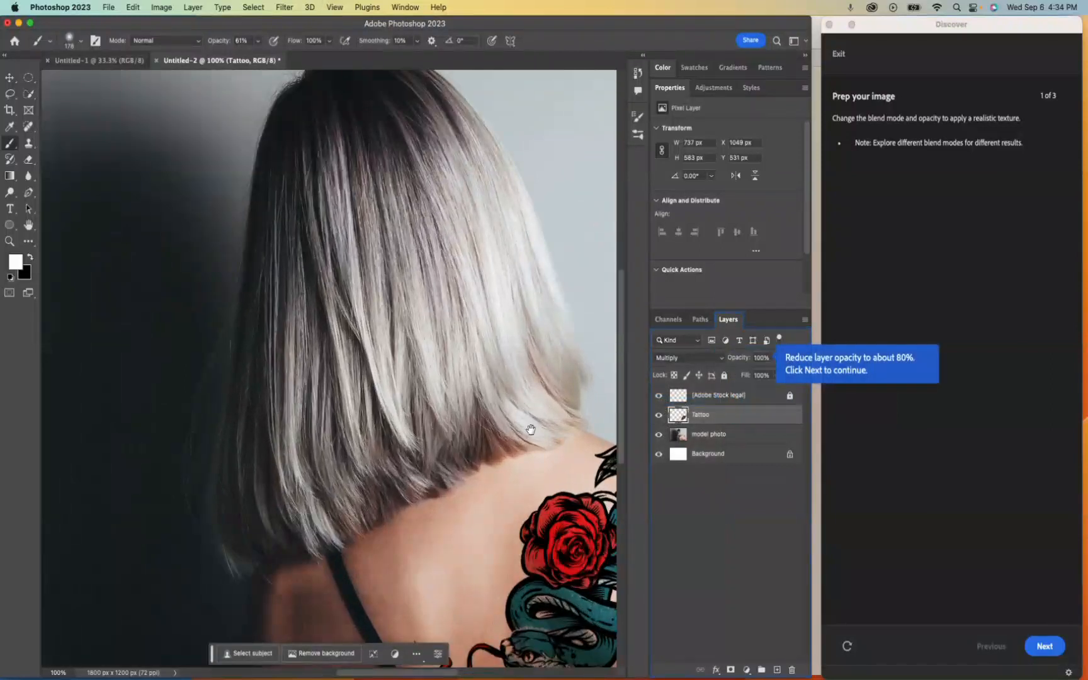
pyautogui.press('space')
pyautogui.moveTo(547, 438)
pyautogui.mouseDown()
pyautogui.moveTo(413, 298)
pyautogui.moveTo(365, 335)
pyautogui.moveTo(312, 309)
pyautogui.mouseUp()
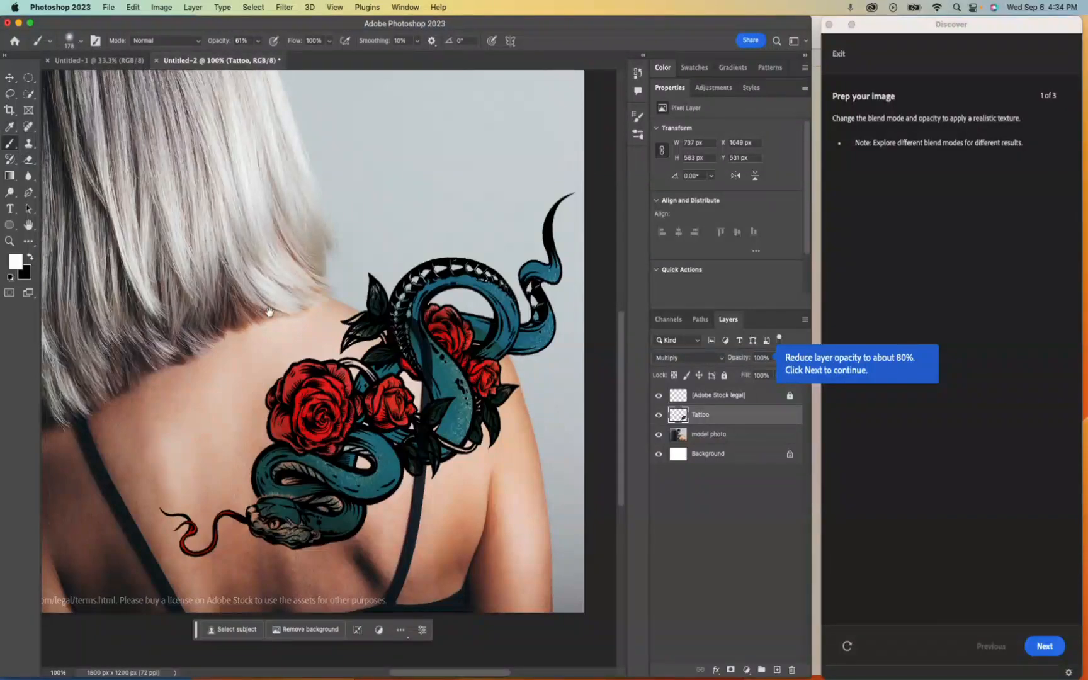
pyautogui.moveTo(317, 330); pyautogui.dragTo(335, 314)
pyautogui.moveTo(330, 247); pyautogui.dragTo(217, 196)
pyautogui.moveTo(178, 483); pyautogui.dragTo(157, 464)
pyautogui.moveTo(331, 207); pyautogui.dragTo(424, 223)
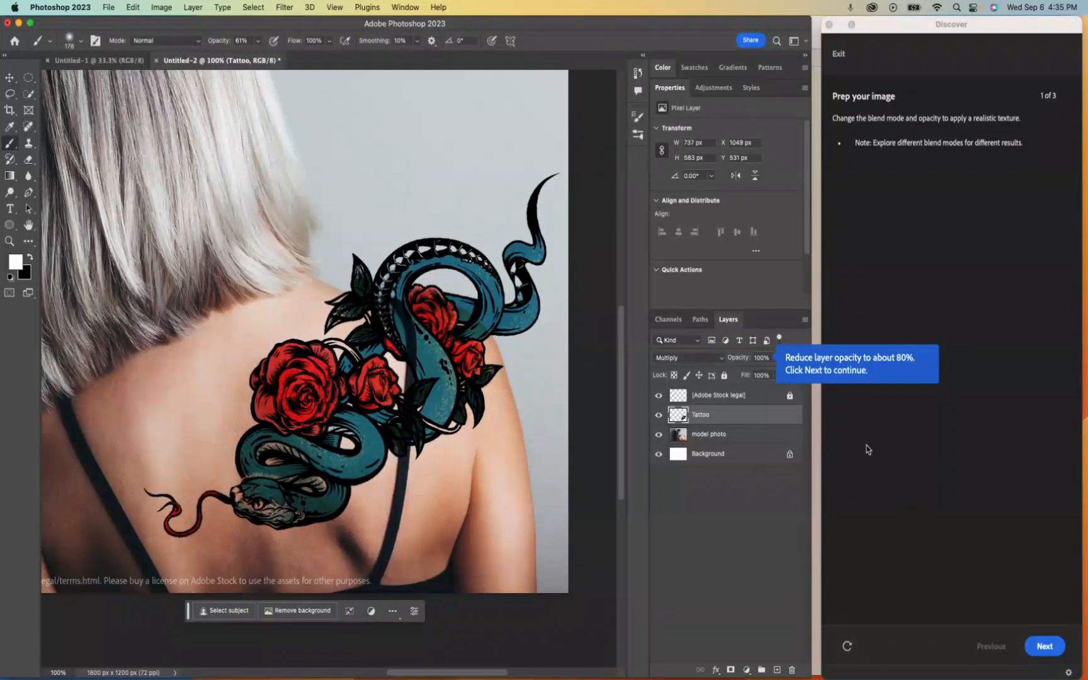
# - Compare the Tattoo layer in Normal blend mode with other modes, and return it to Multiply
pyautogui.click(686, 360)
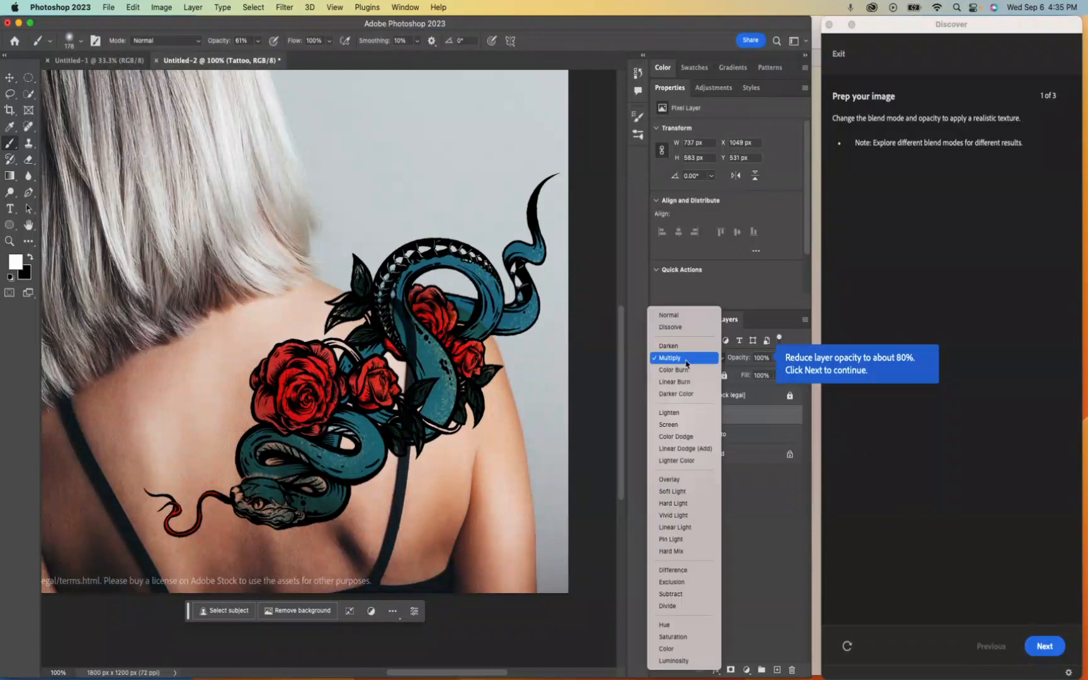
pyautogui.click(690, 316)
pyautogui.click(685, 321)
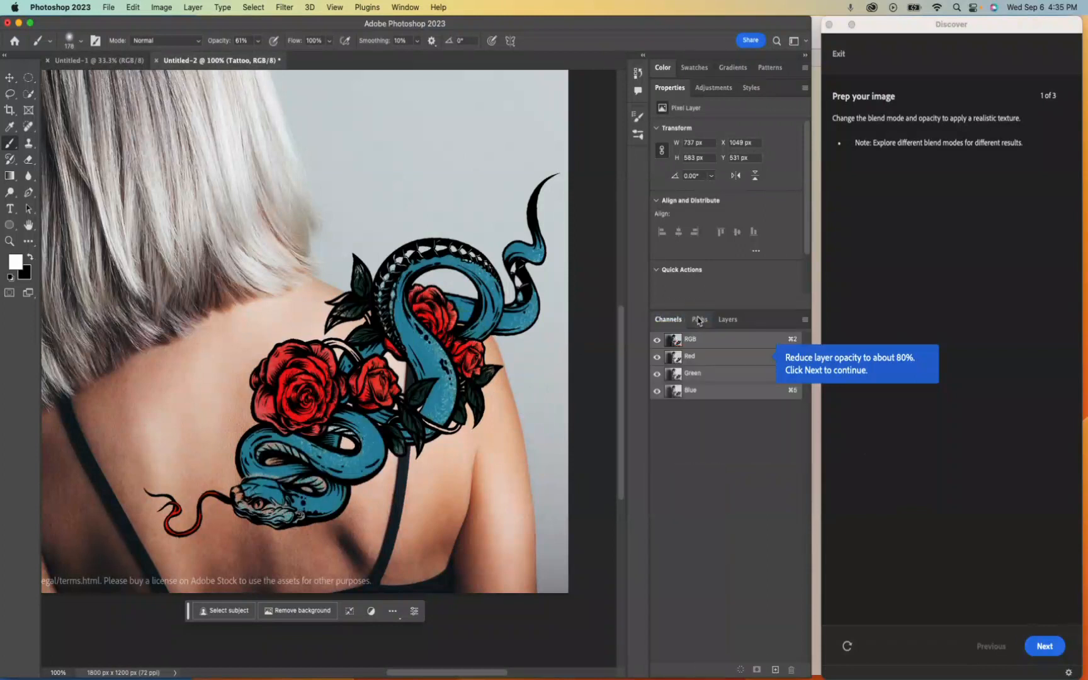
pyautogui.click(727, 320)
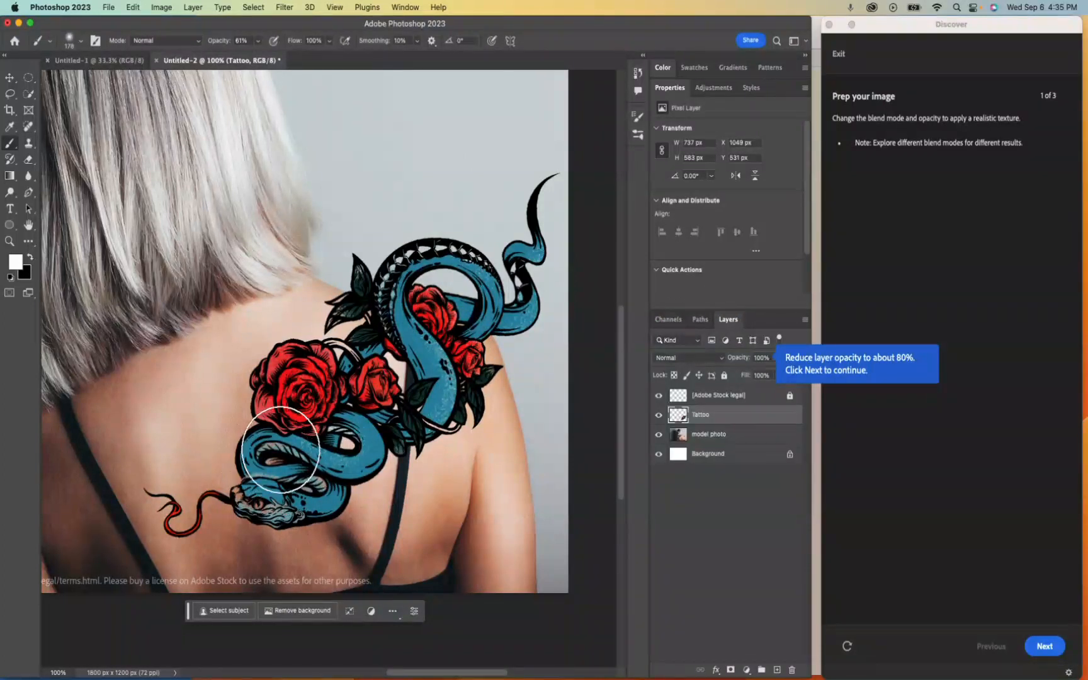
pyautogui.click(711, 358)
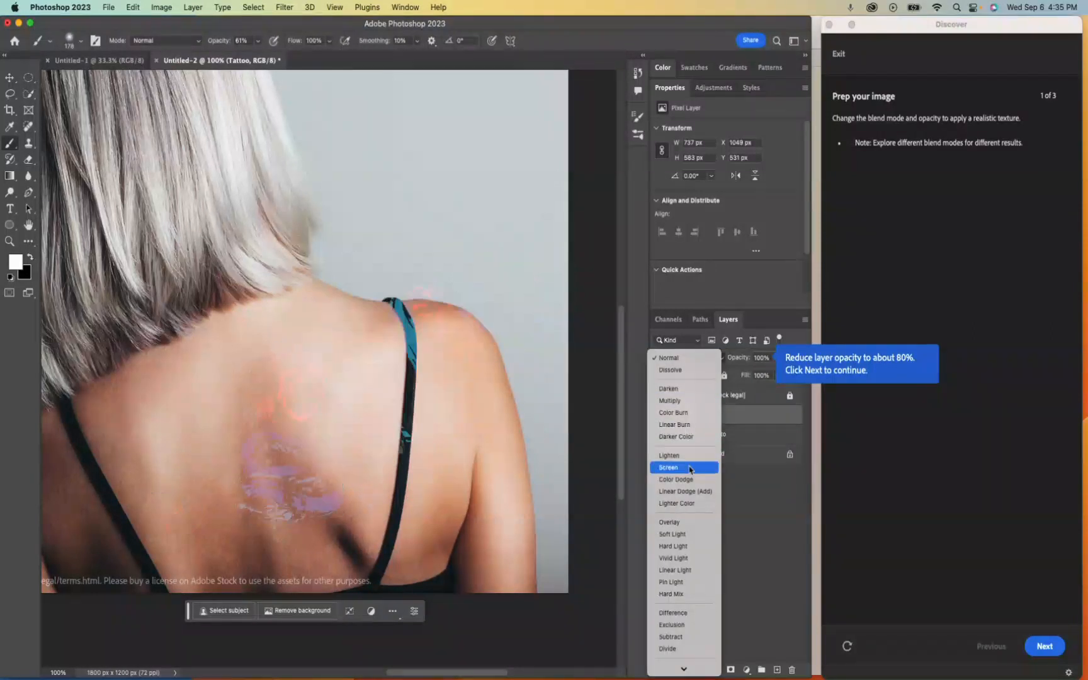
pyautogui.click(690, 401)
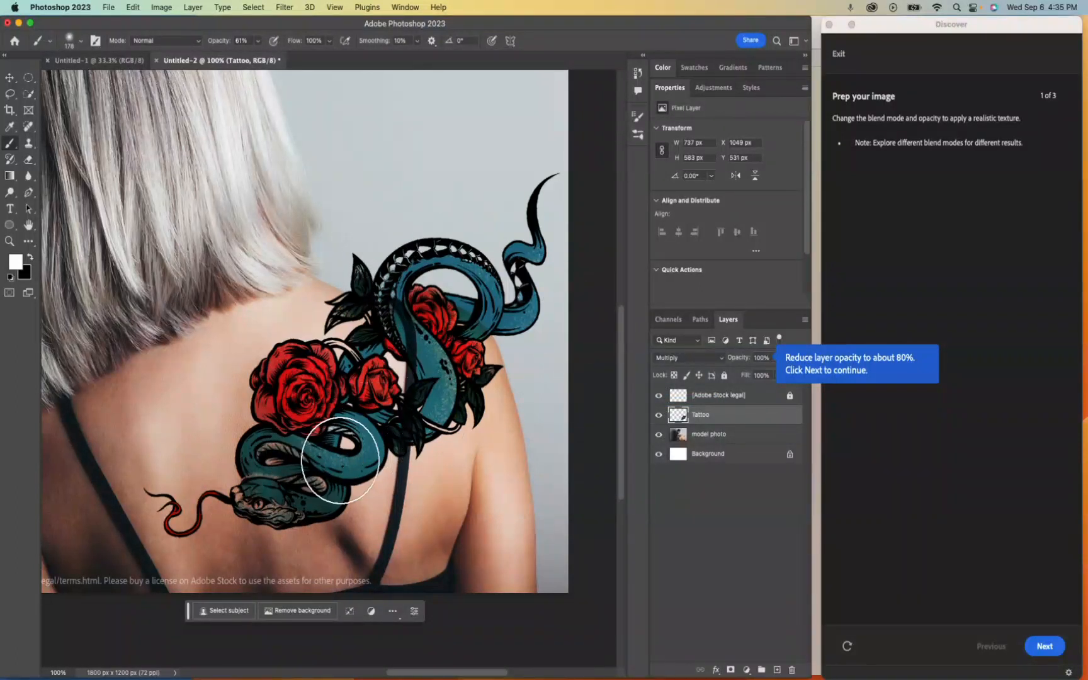
# - Reduce the Tattoo layer's opacity to 80% and advance the guided tutorial to its Clean up stage
pyautogui.click(776, 358)
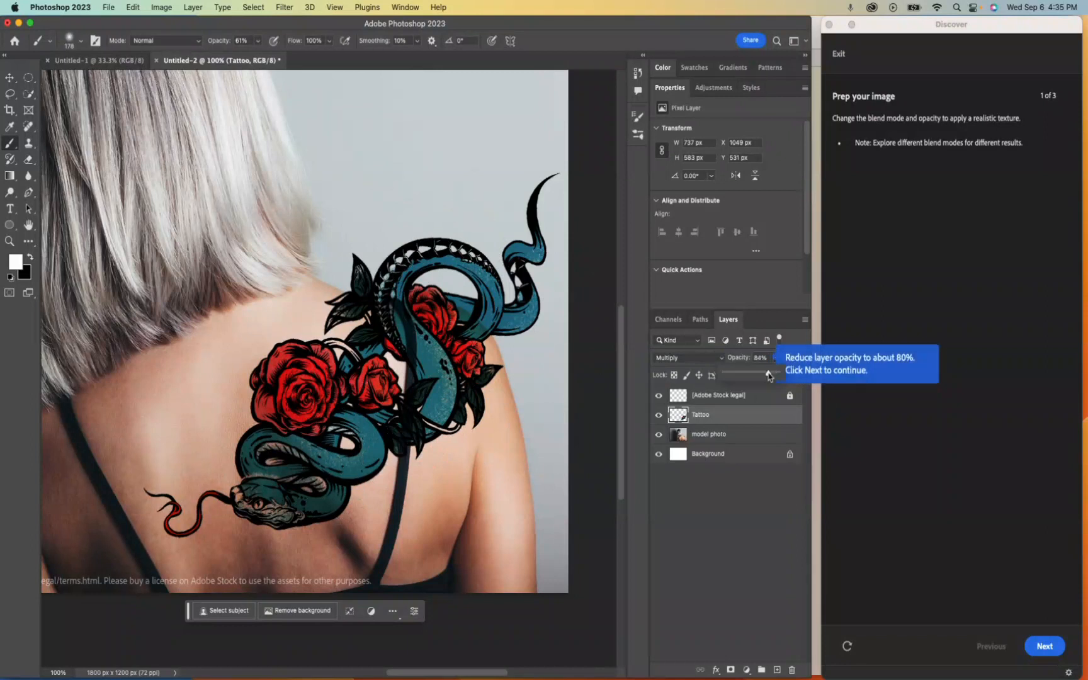
pyautogui.moveTo(776, 373); pyautogui.dragTo(767, 373)
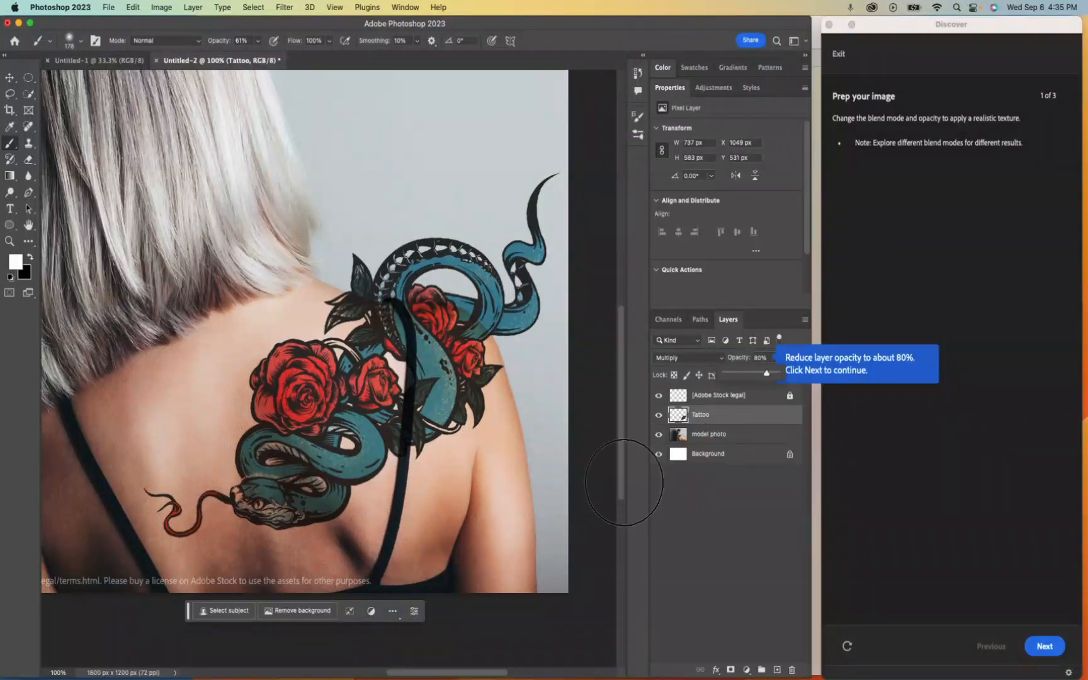
pyautogui.click(1048, 654)
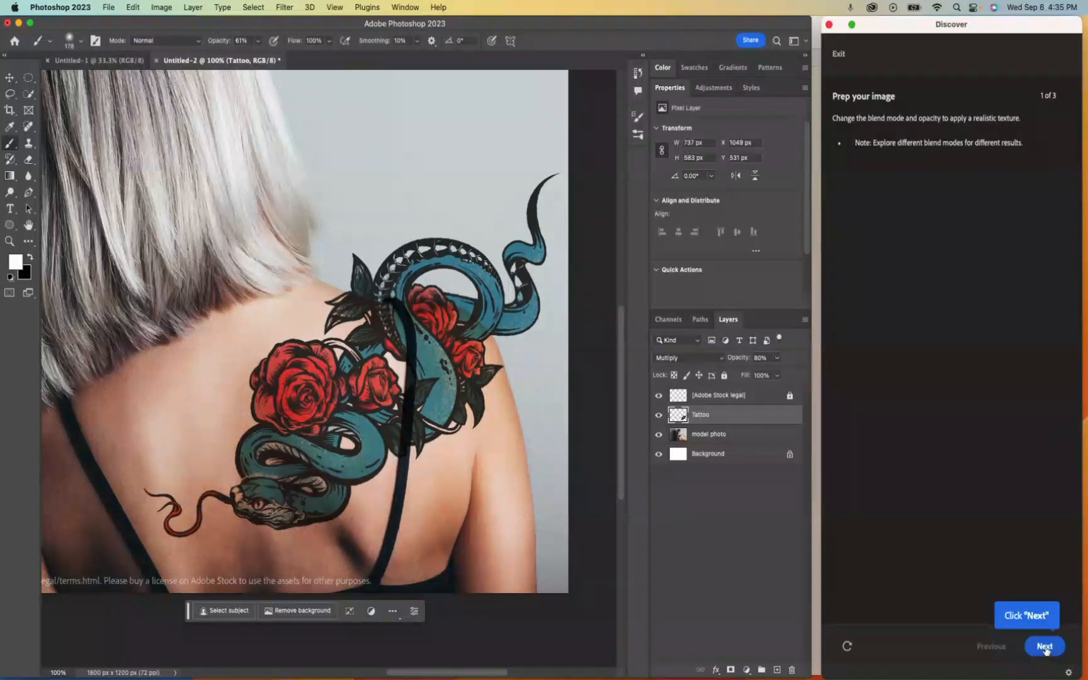
pyautogui.click(1046, 648)
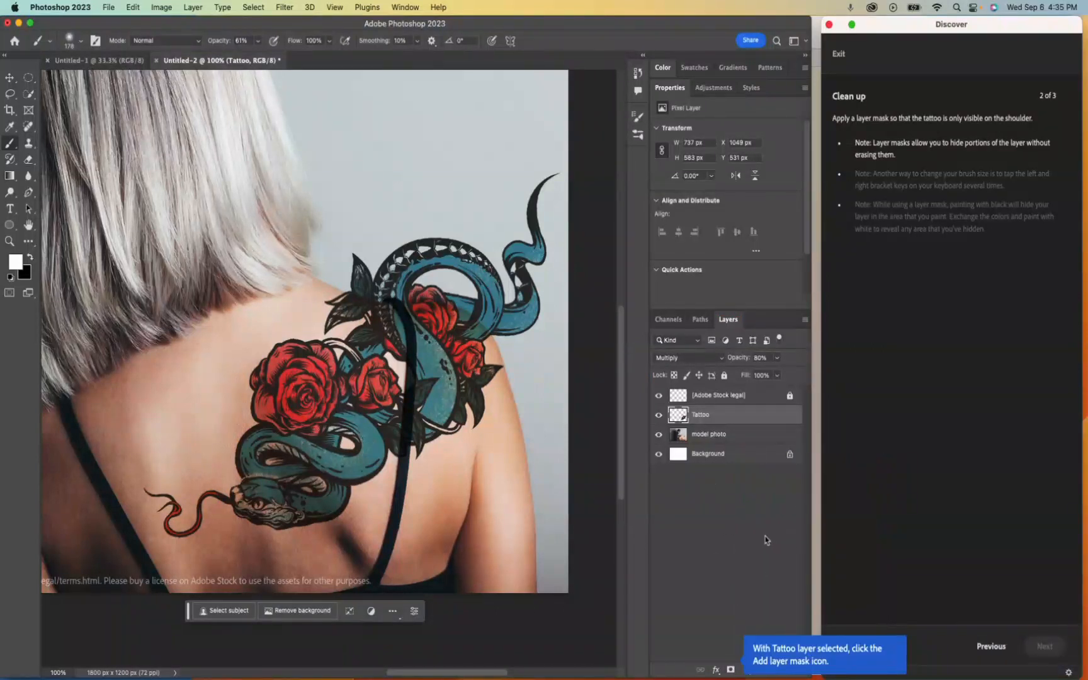
# - Hide the Tattoo layer, make the model photo layer active and choose the Quick Selection tool
pyautogui.click(659, 416)
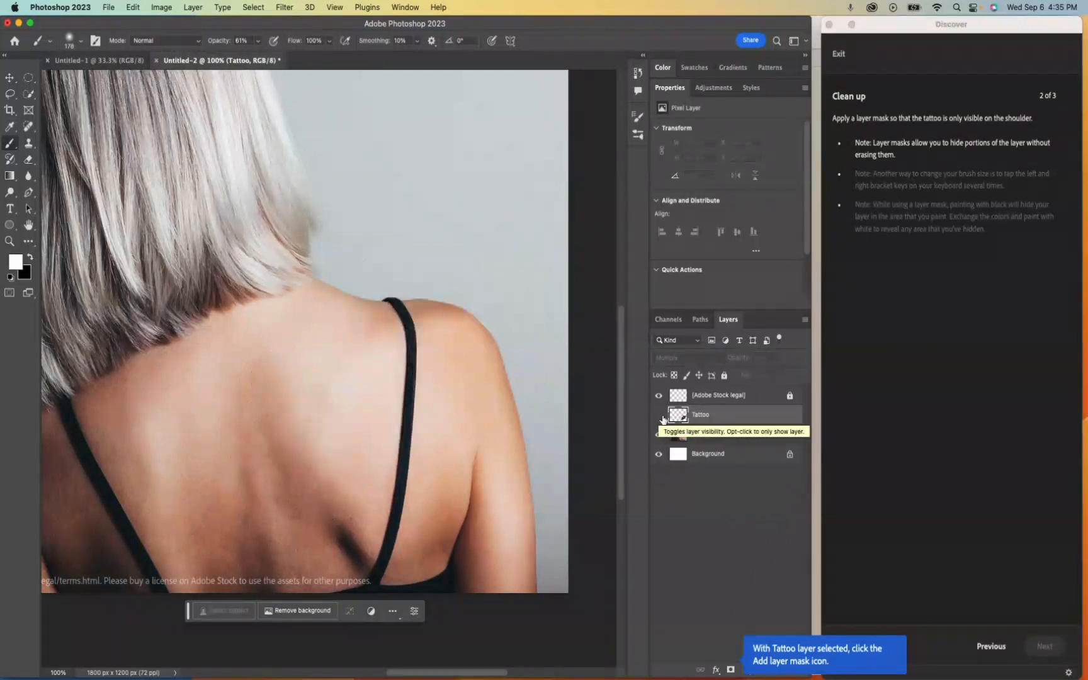
pyautogui.click(713, 435)
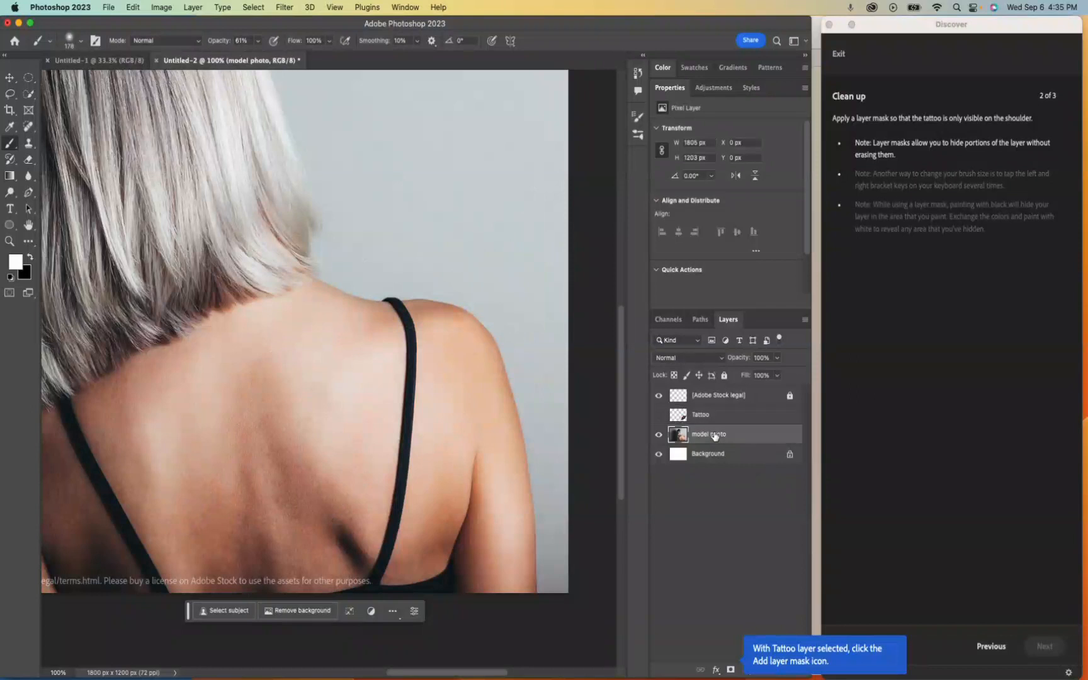
pyautogui.click(28, 128)
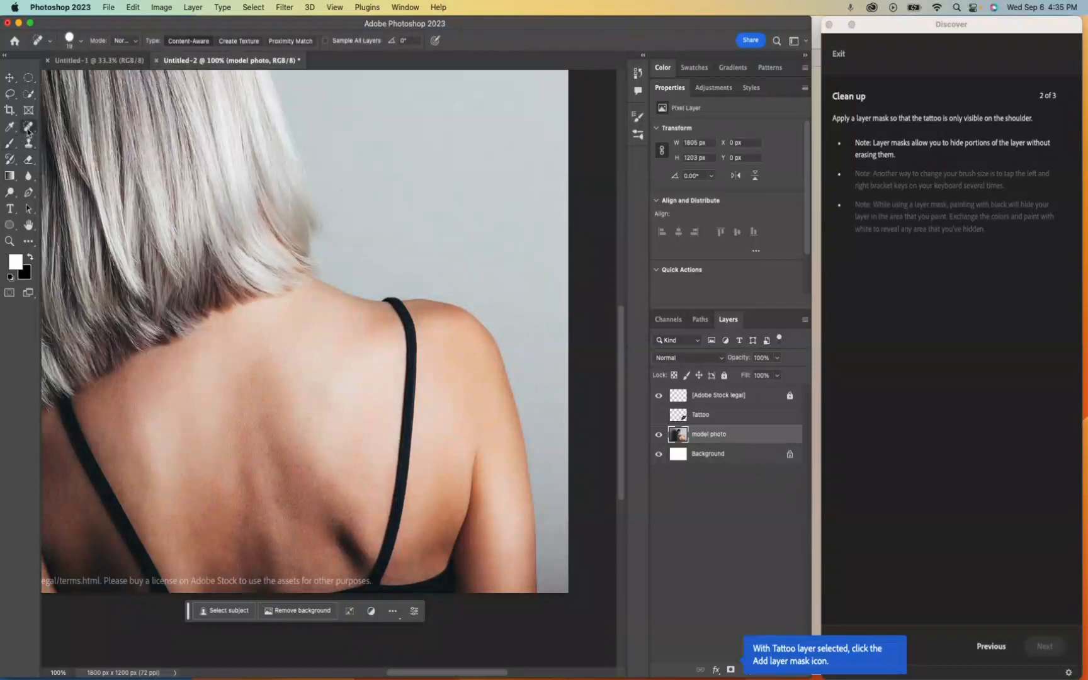
pyautogui.click(28, 128)
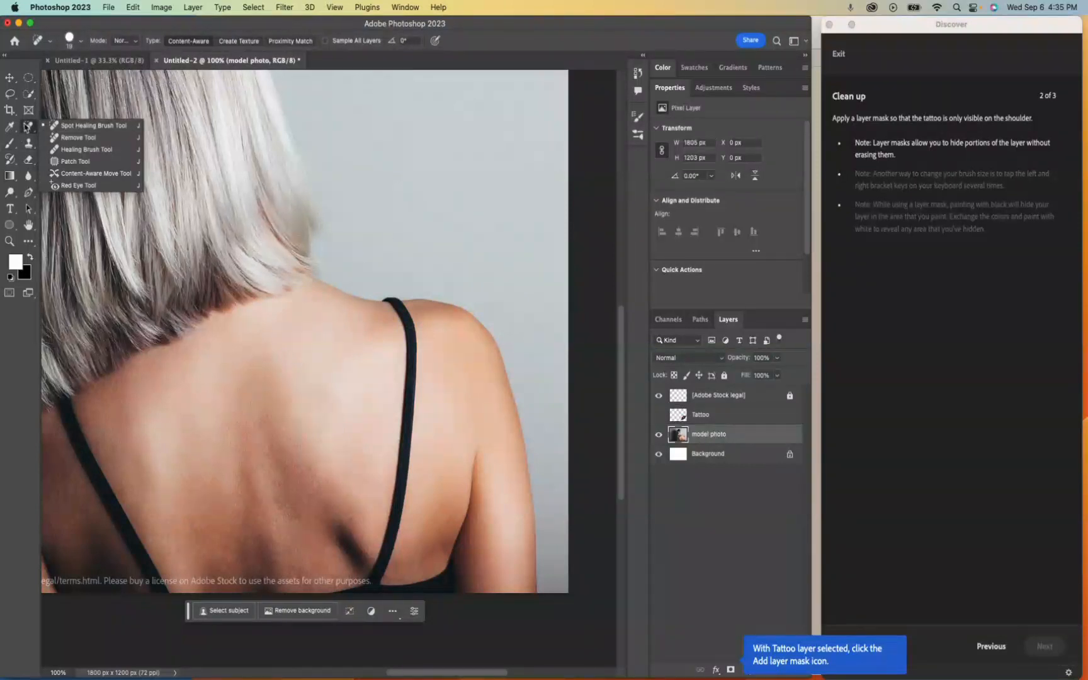
pyautogui.click(28, 95)
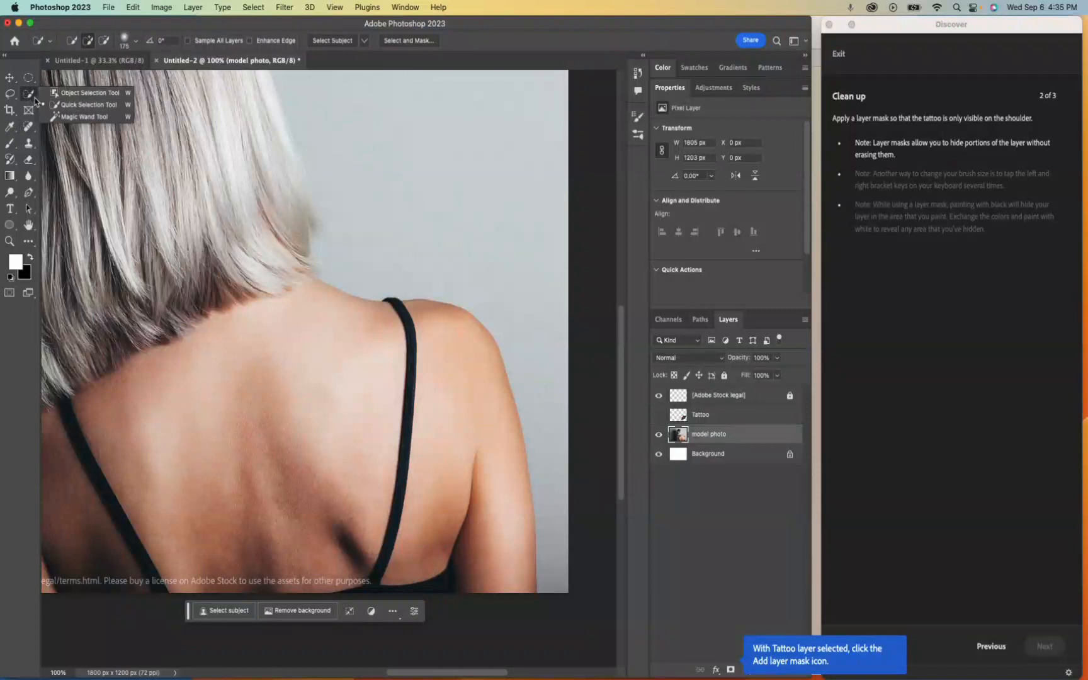
pyautogui.click(88, 104)
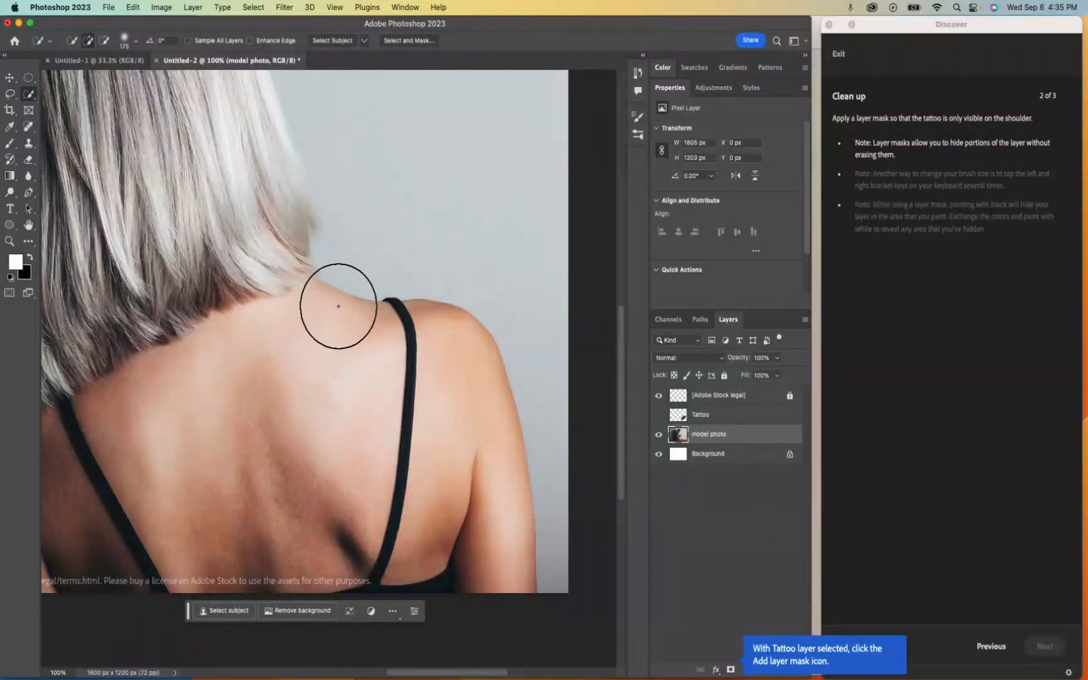
# - Select the bare skin of the model's back together with the right shoulder and arm using Quick Selection
pyautogui.moveTo(316, 328)
pyautogui.mouseDown()
pyautogui.moveTo(403, 369)
pyautogui.moveTo(396, 340)
pyautogui.mouseUp()
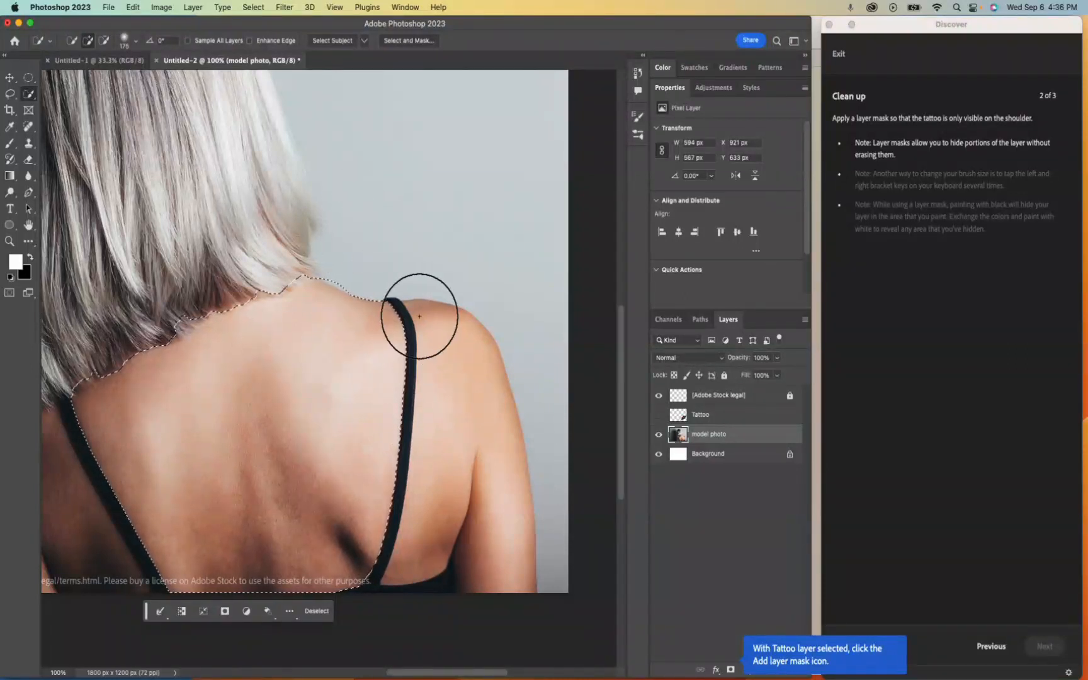
pyautogui.press('super+z')
pyautogui.moveTo(328, 328); pyautogui.dragTo(328, 356)
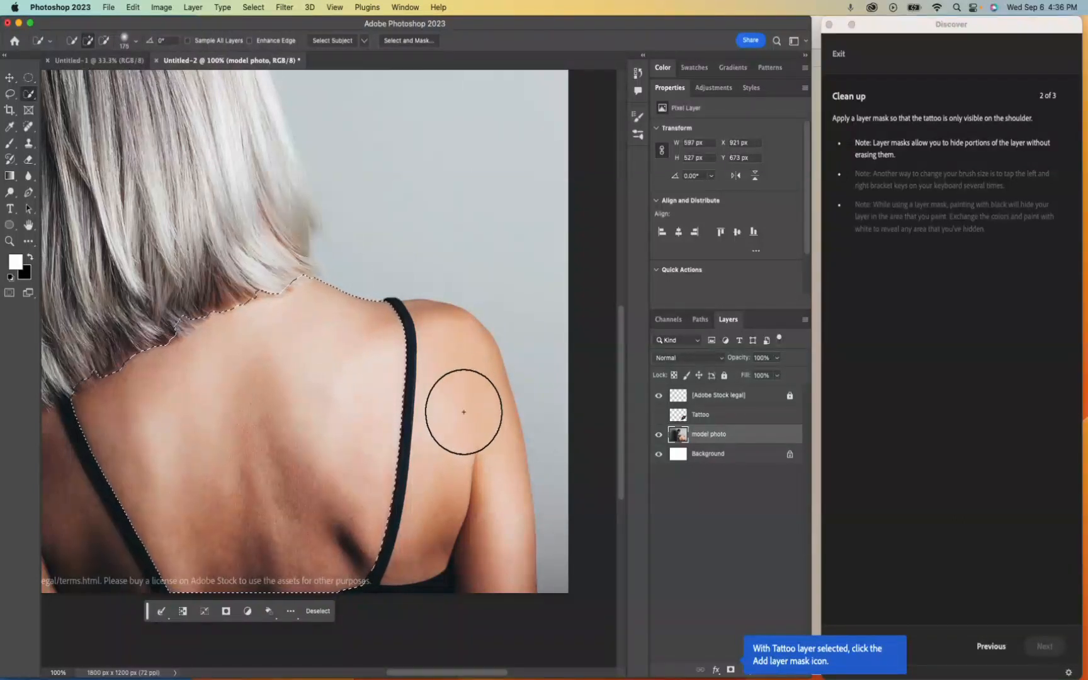
pyautogui.click(461, 415)
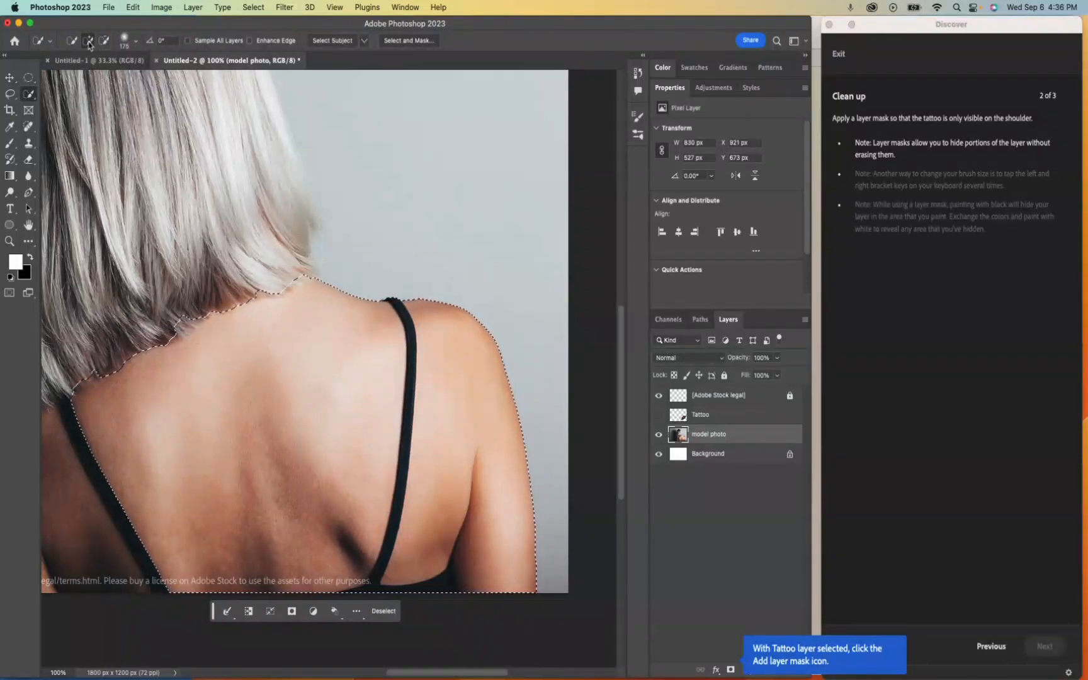
# - Subtract the right shoulder strap from the skin selection with the Quick Selection brush reduced to 15 px
pyautogui.click(105, 41)
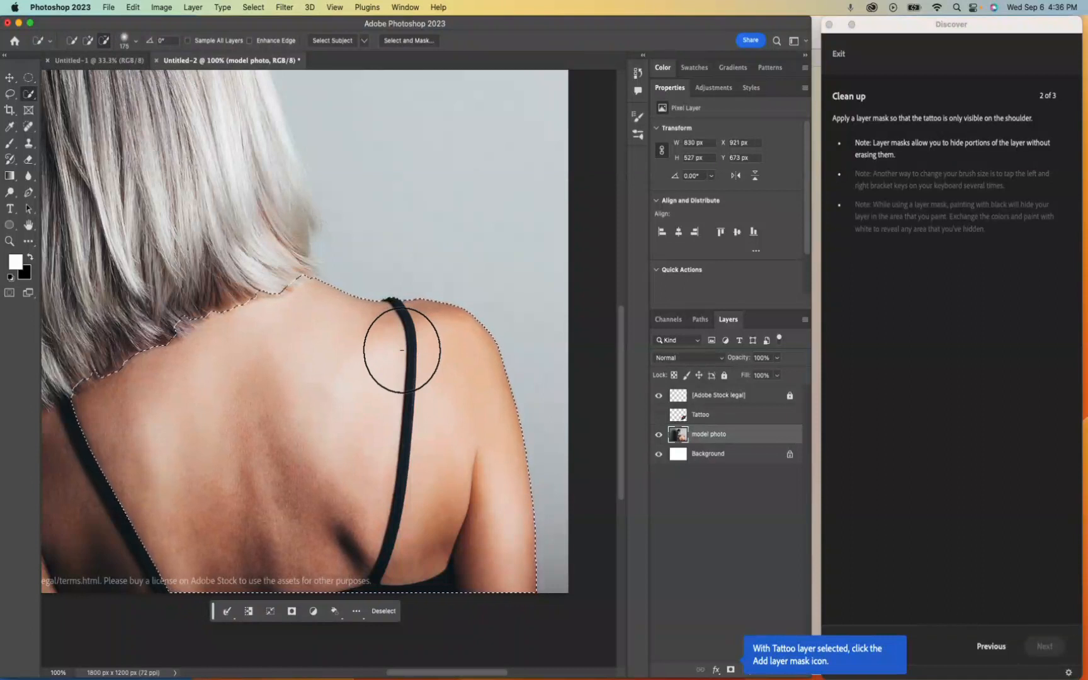
pyautogui.hscroll(2, 402, 350)
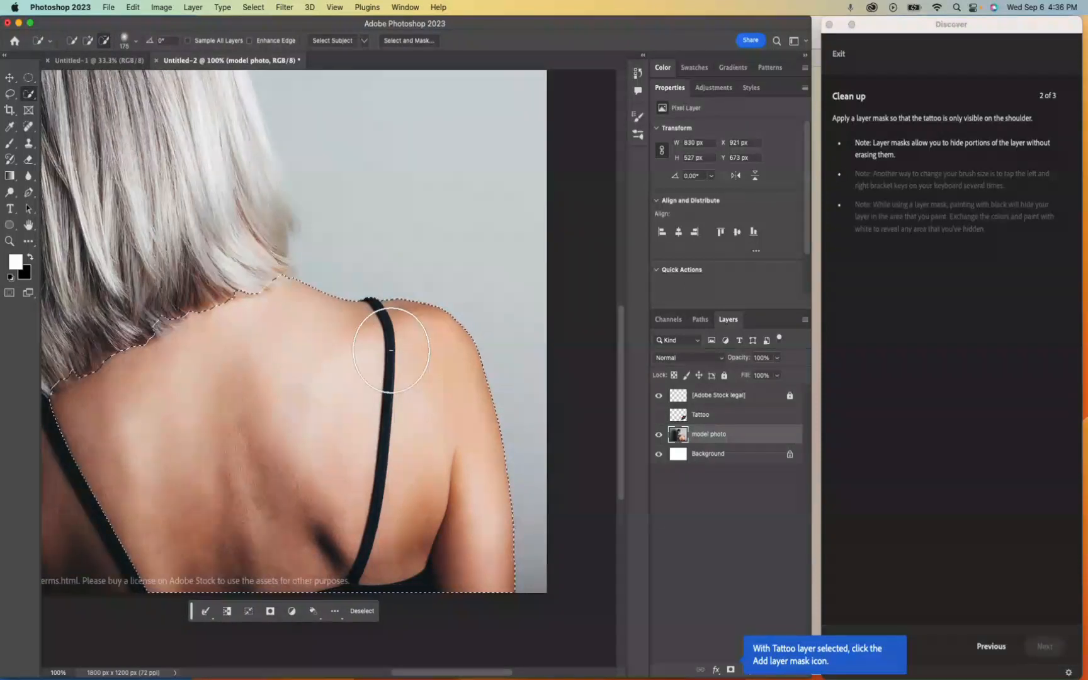
pyautogui.press('[')
pyautogui.press('[')
pyautogui.press('[')
pyautogui.press('[')
pyautogui.press('[')
pyautogui.press('[')
pyautogui.press('[')
pyautogui.press('[')
pyautogui.press('[')
pyautogui.press('[')
pyautogui.hscroll(2, 391, 350)
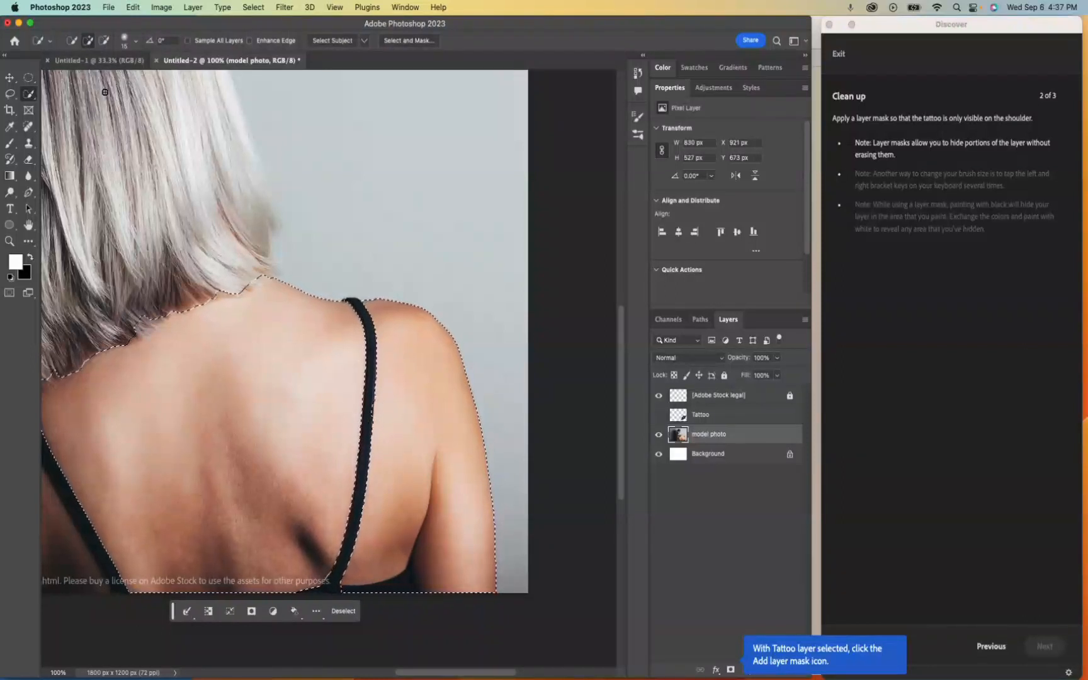
pyautogui.click(104, 40)
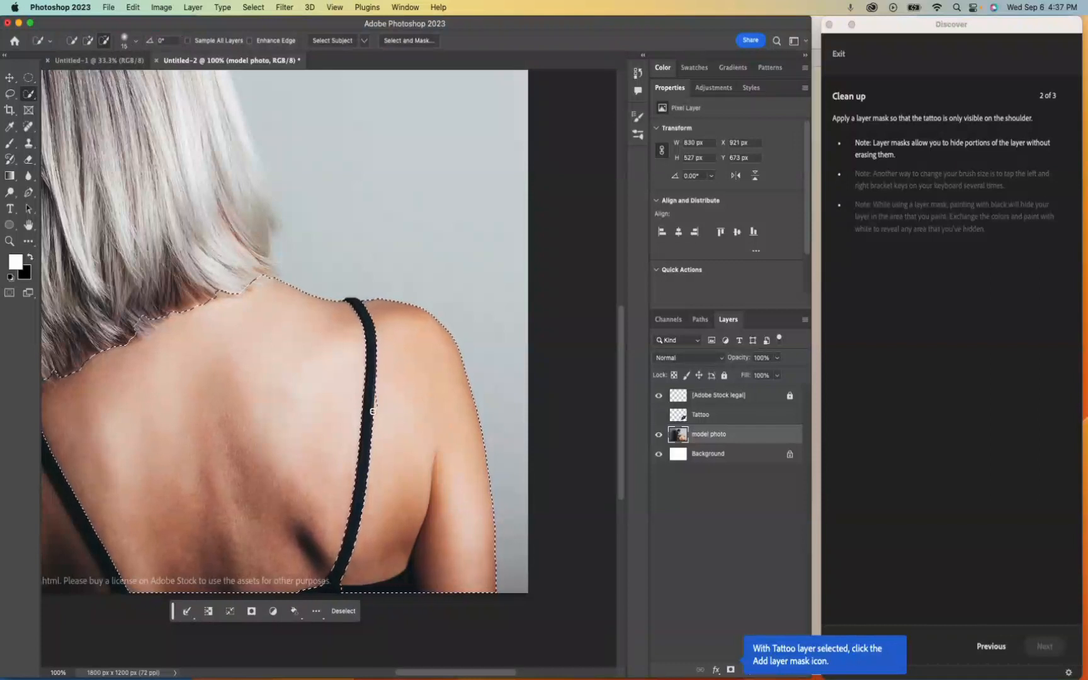
pyautogui.click(87, 40)
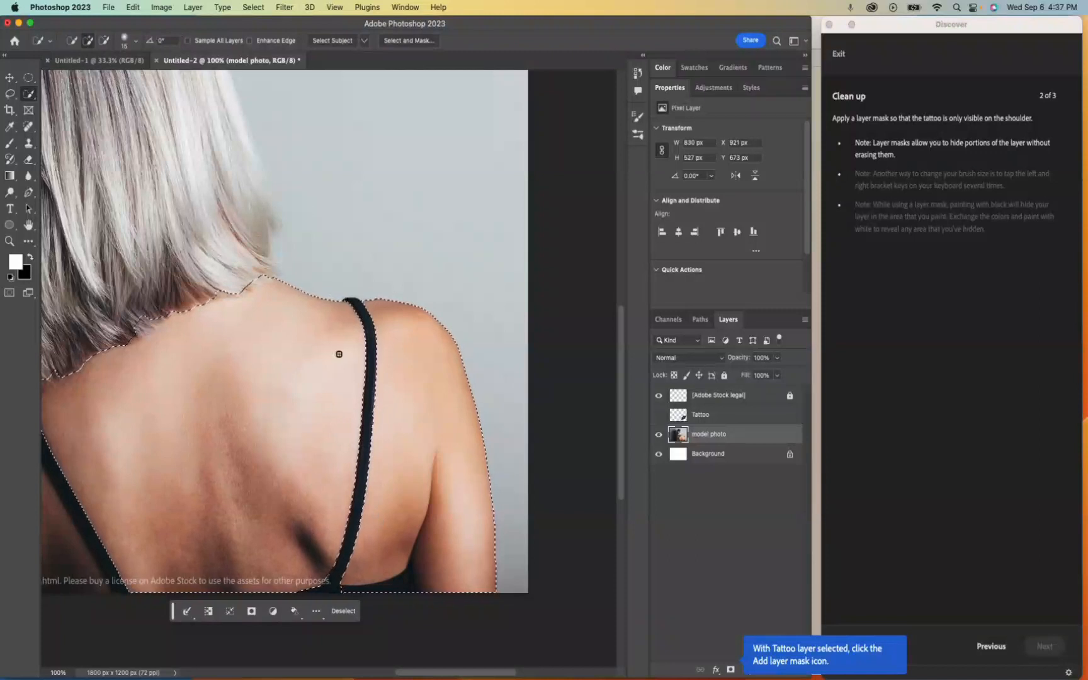
# - Show the Tattoo layer, mask it with the skin selection, and lower its opacity to 65%
pyautogui.click(658, 416)
pyautogui.click(704, 420)
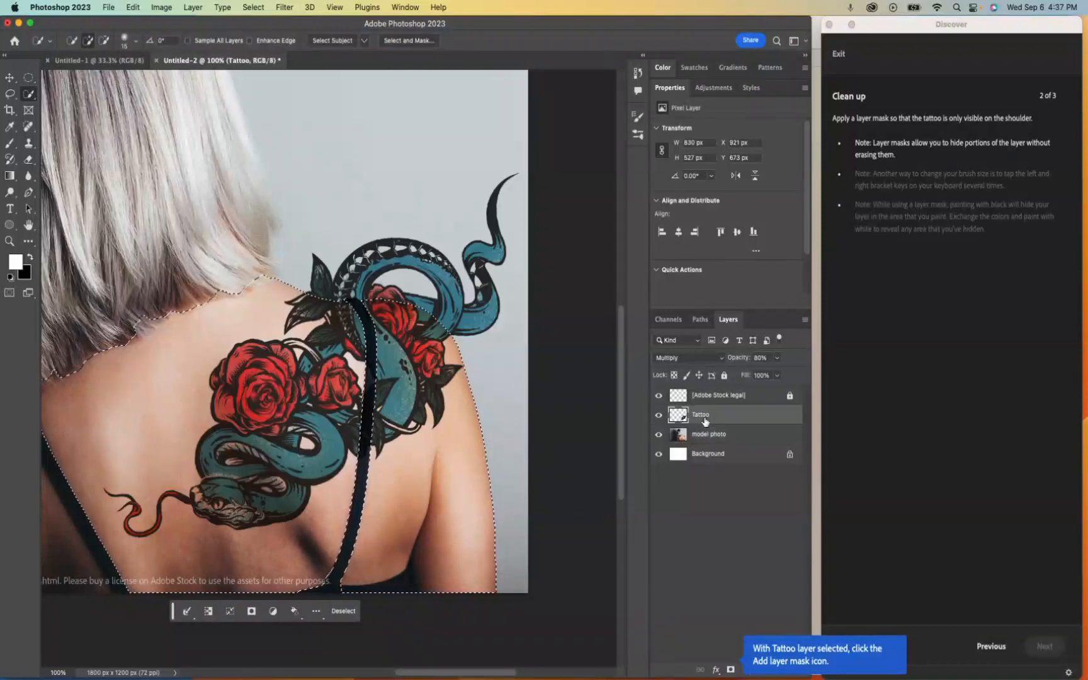
pyautogui.click(730, 670)
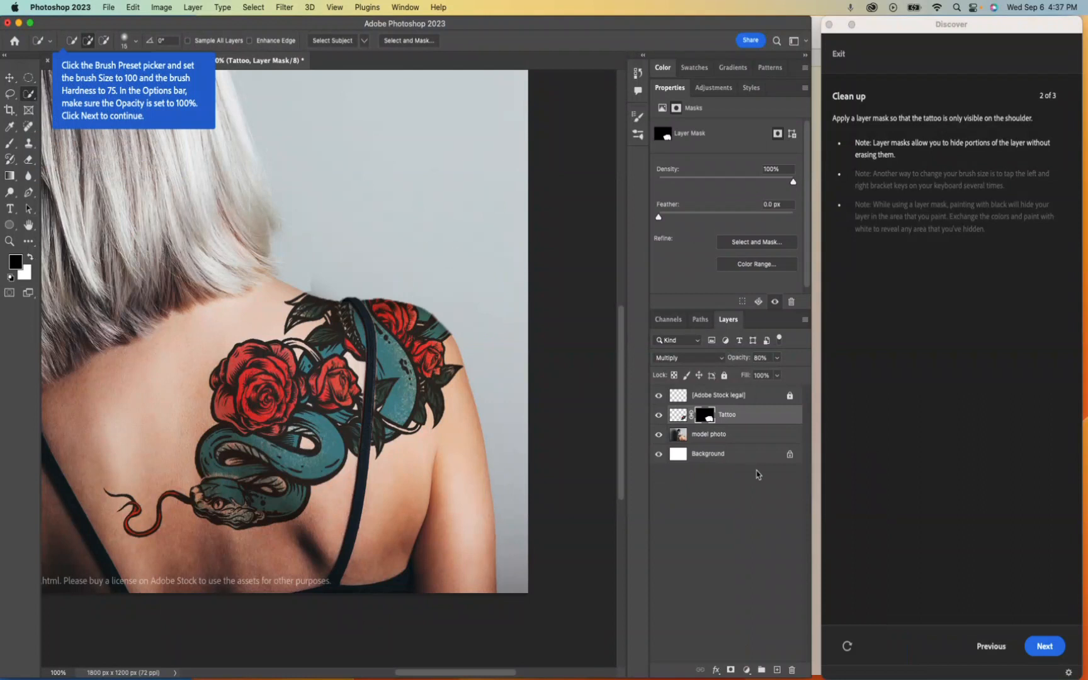
pyautogui.click(777, 363)
pyautogui.moveTo(772, 376); pyautogui.dragTo(768, 377)
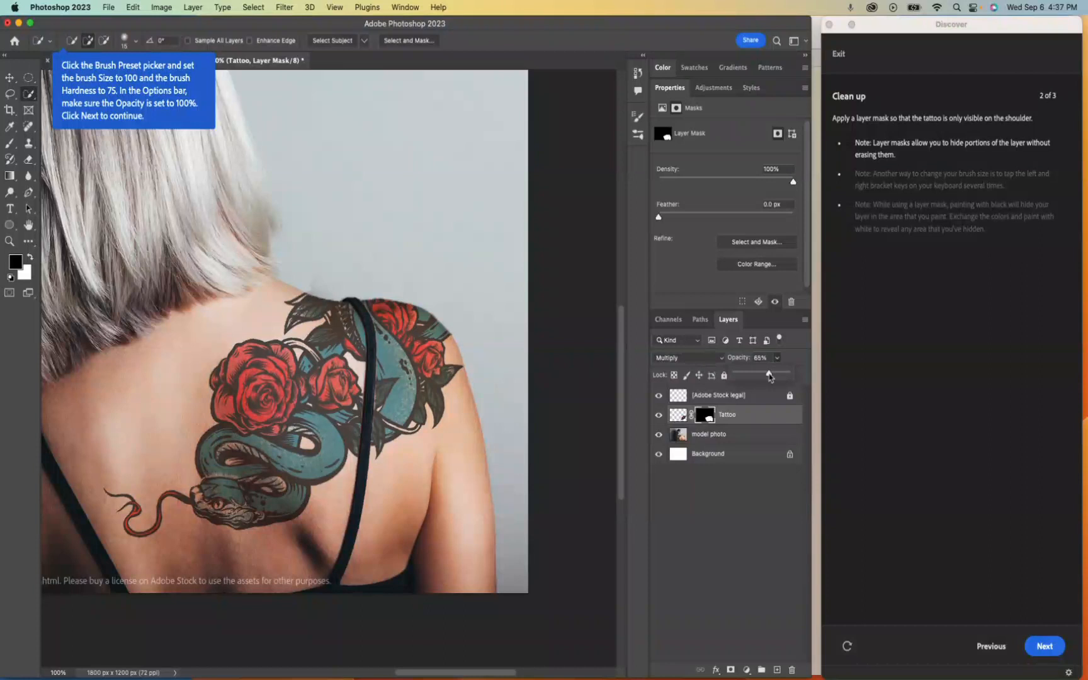
# - Fade the tattoo on the outer shoulder by painting black on its layer mask with the Brush tool at 25% opacity
pyautogui.click(710, 420)
pyautogui.click(10, 143)
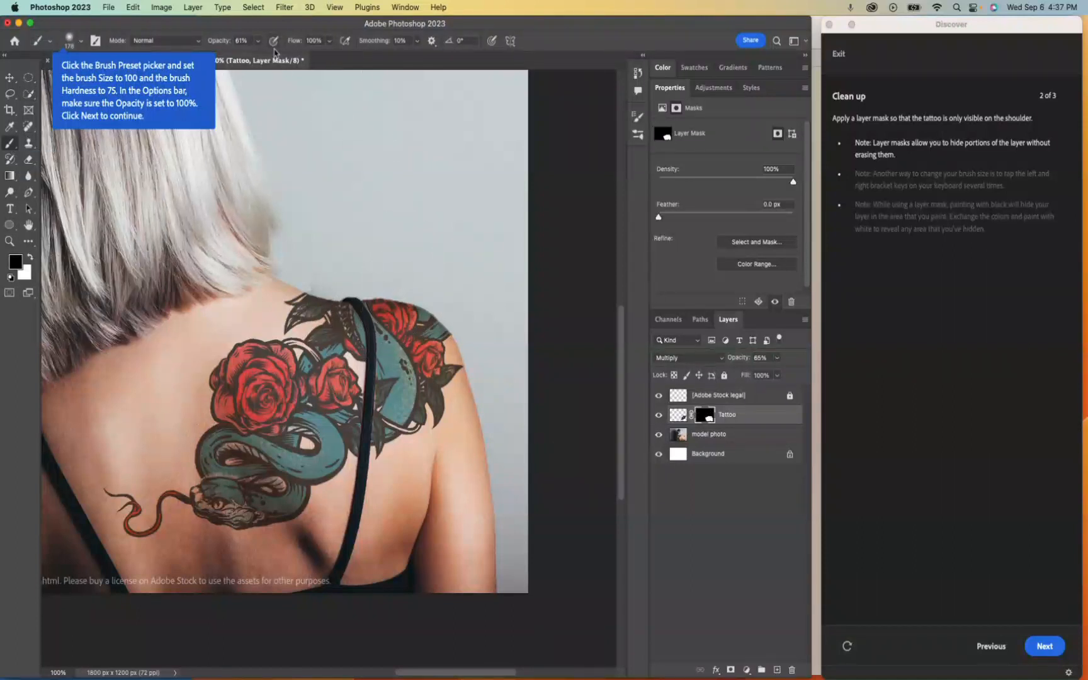
pyautogui.moveTo(257, 40); pyautogui.dragTo(241, 59)
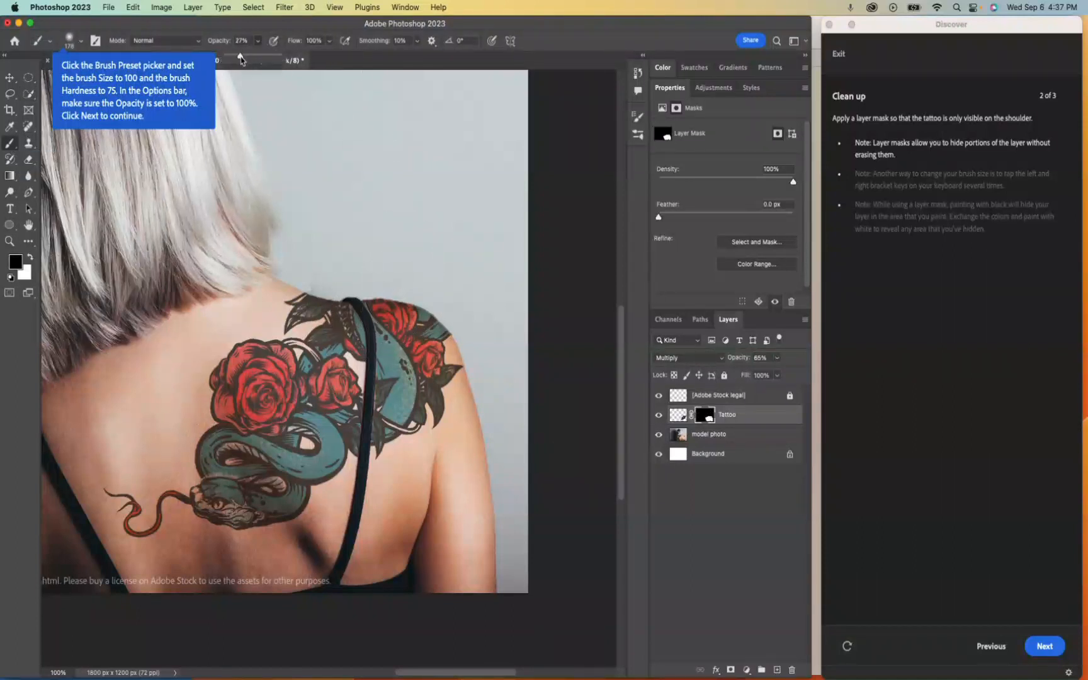
pyautogui.moveTo(240, 61); pyautogui.dragTo(239, 61)
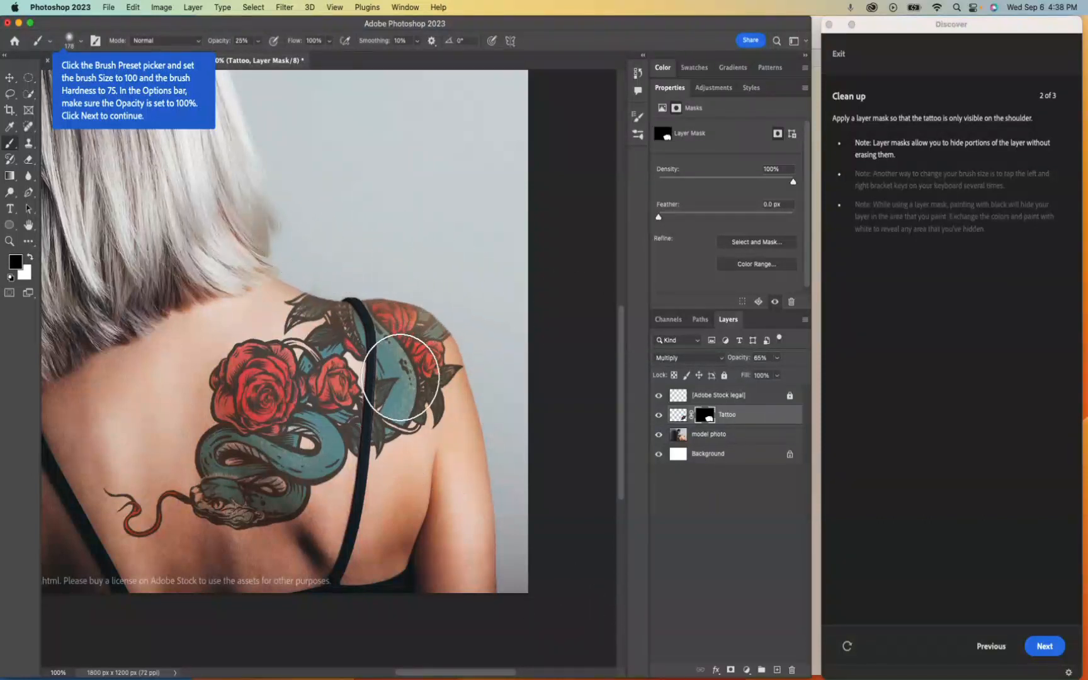
# - Enlarge the brush to 500 px, try fading the middle of the tattoo on its mask, and undo the stroke
pyautogui.press(']')
pyautogui.press(']')
pyautogui.press(']')
pyautogui.press(']')
pyautogui.press(']')
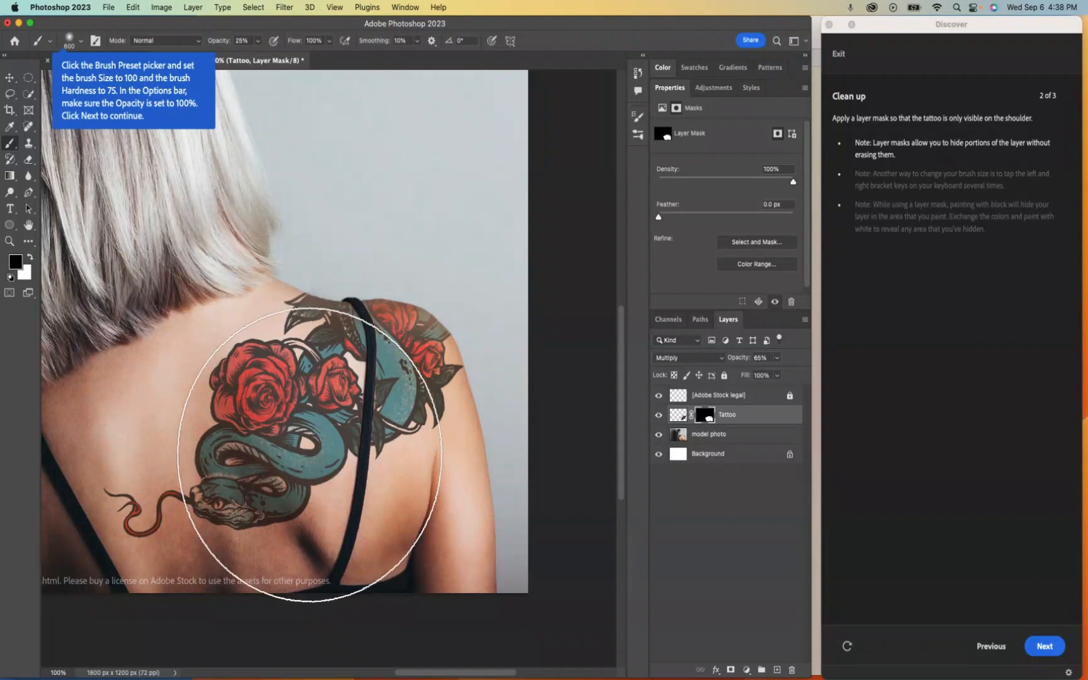
pyautogui.press('[')
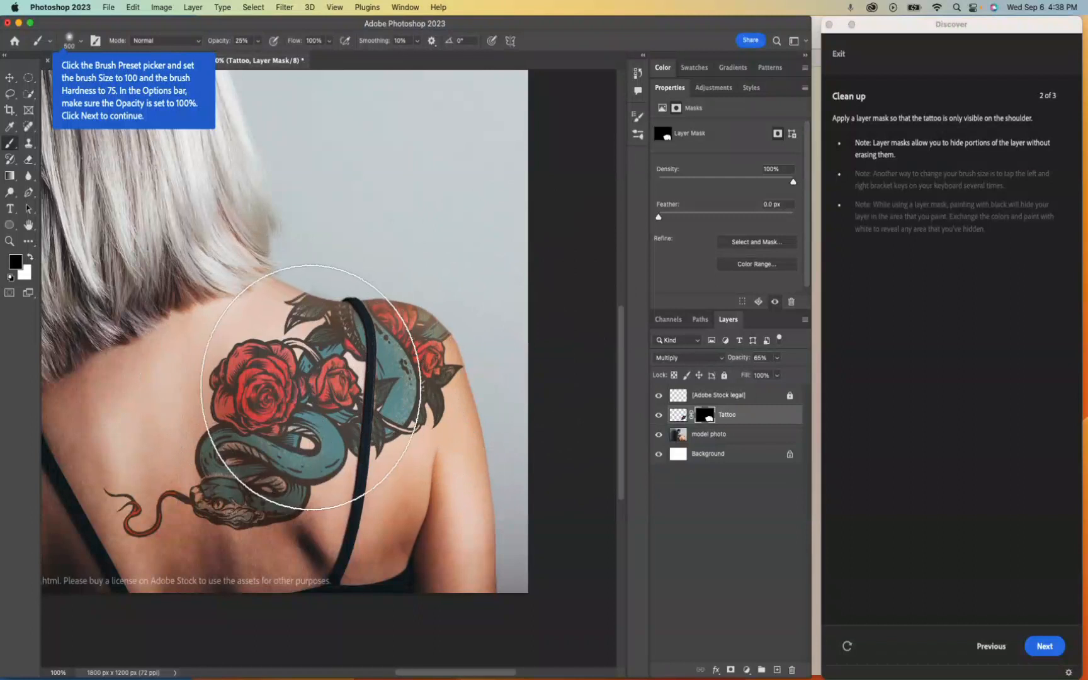
pyautogui.press('super+z')
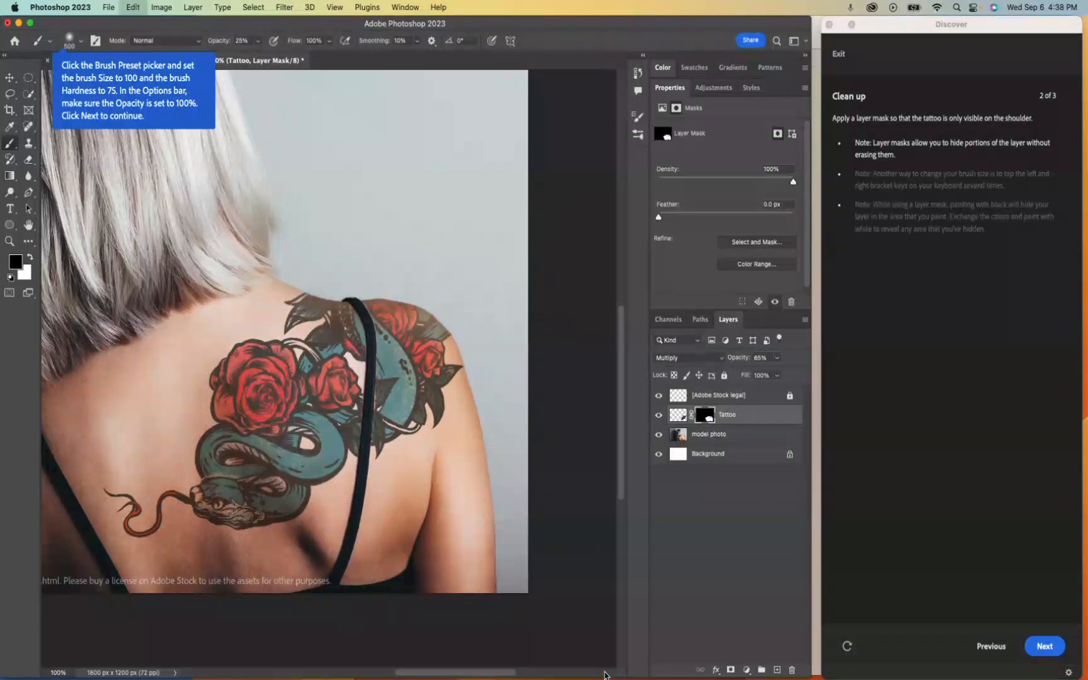
# - Lower the brush opacity to 9%, lightly fade the middle of the tattoo on its mask, and fit the image in the window
pyautogui.click(258, 41)
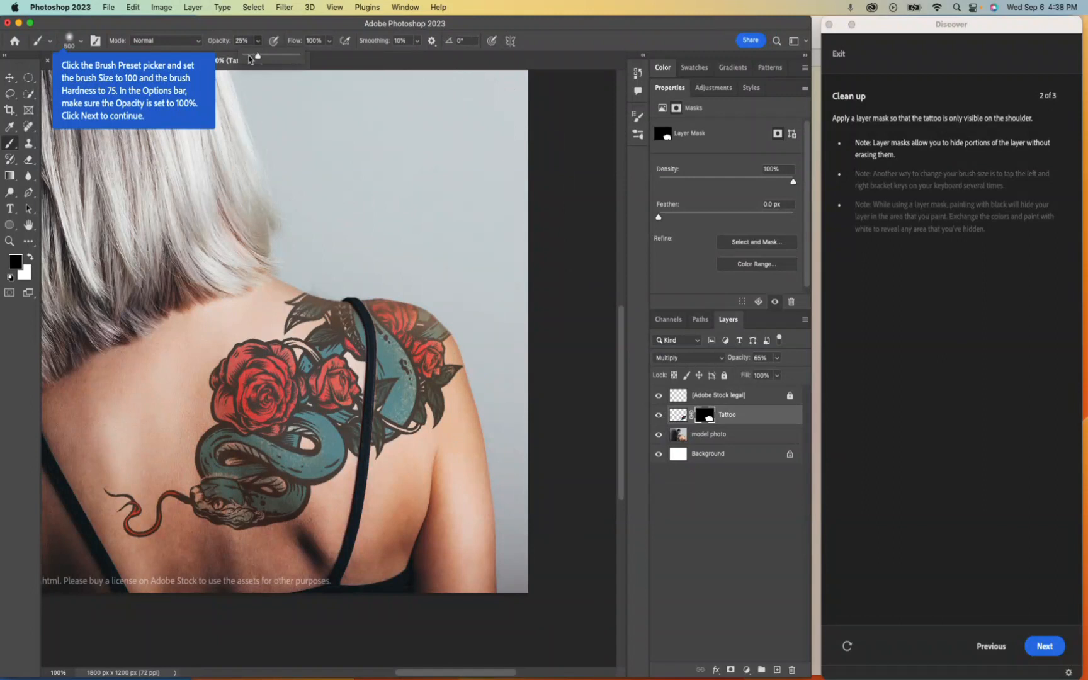
pyautogui.click(338, 403)
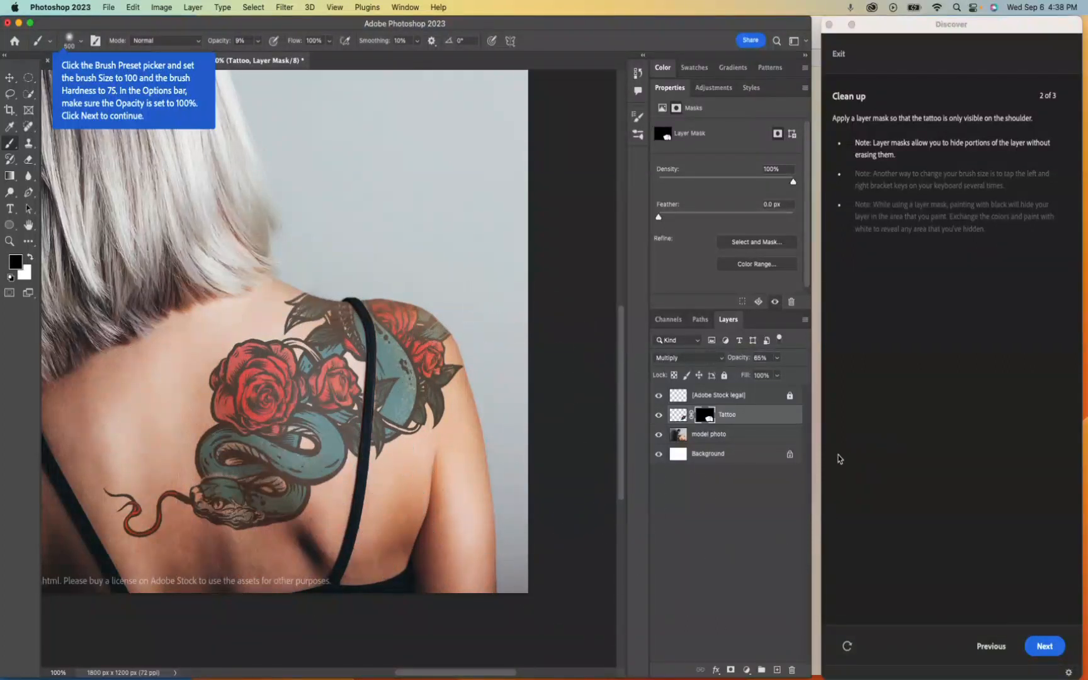
pyautogui.press('super+0')
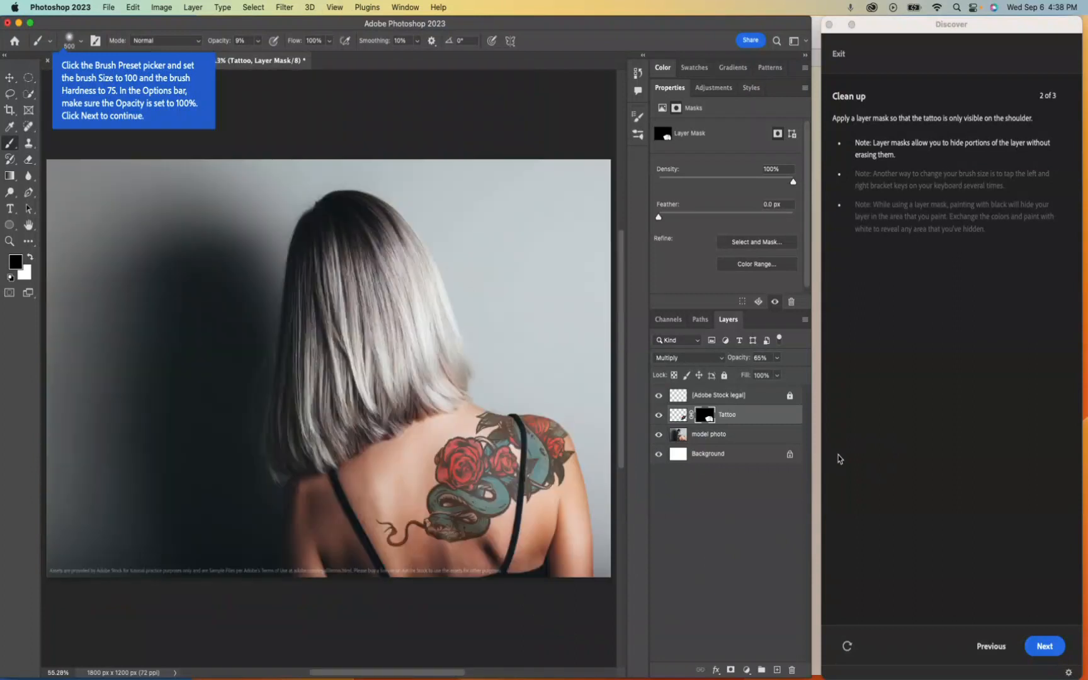